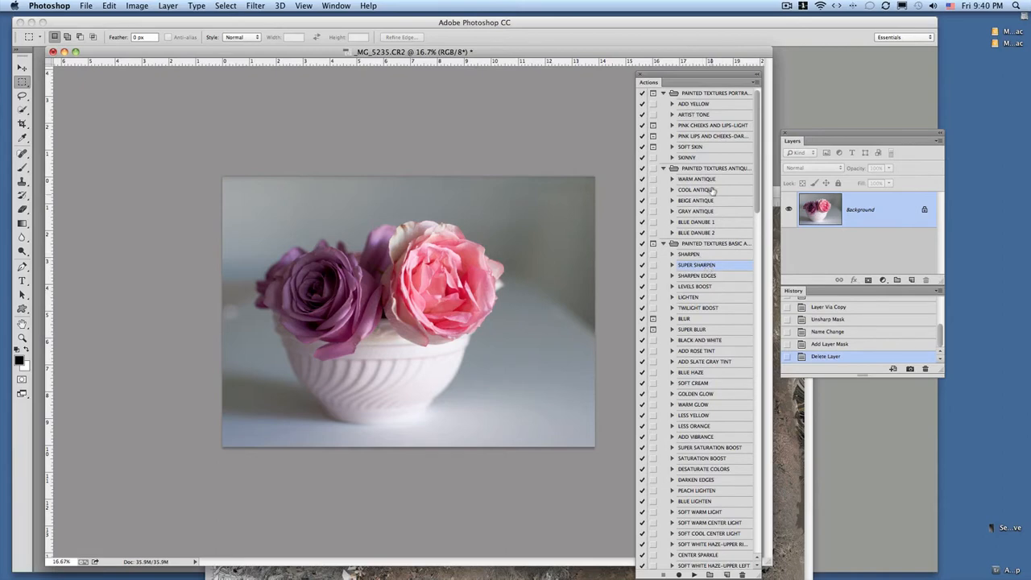
- Run the Super Sharpen action on the rose photo and merge the visible layers
drag(681, 76, 678, 58)
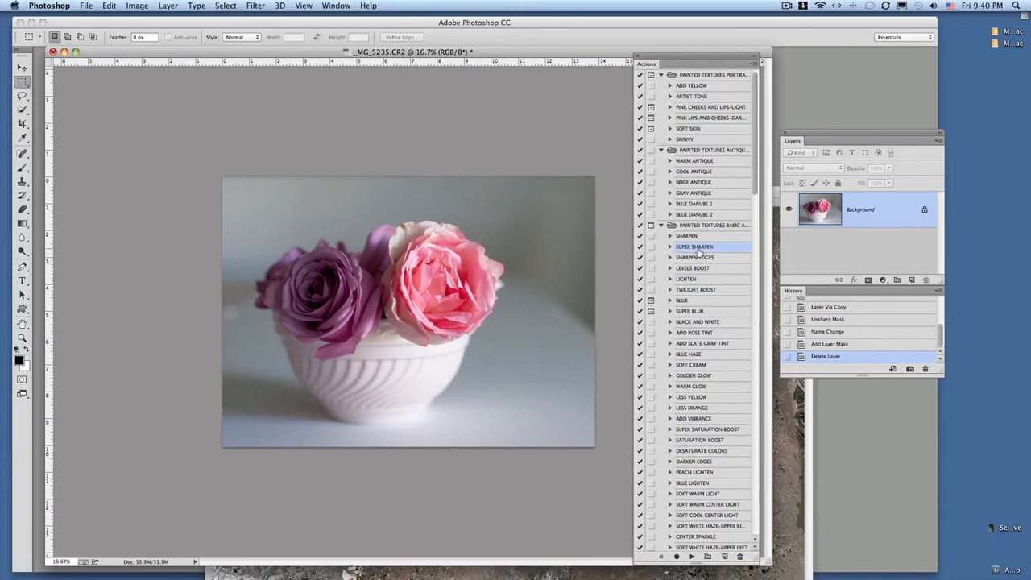
click(691, 556)
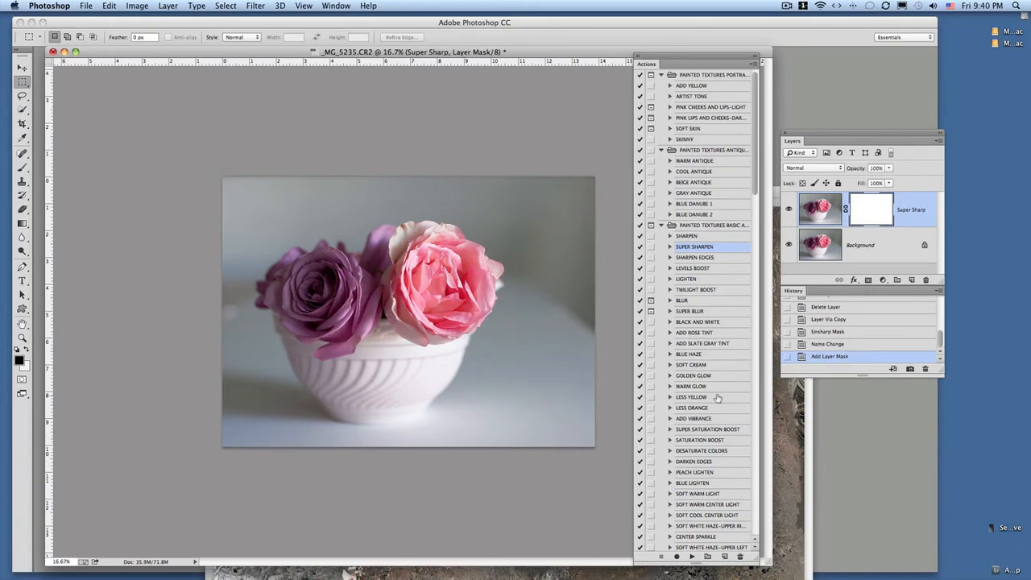
click(167, 5)
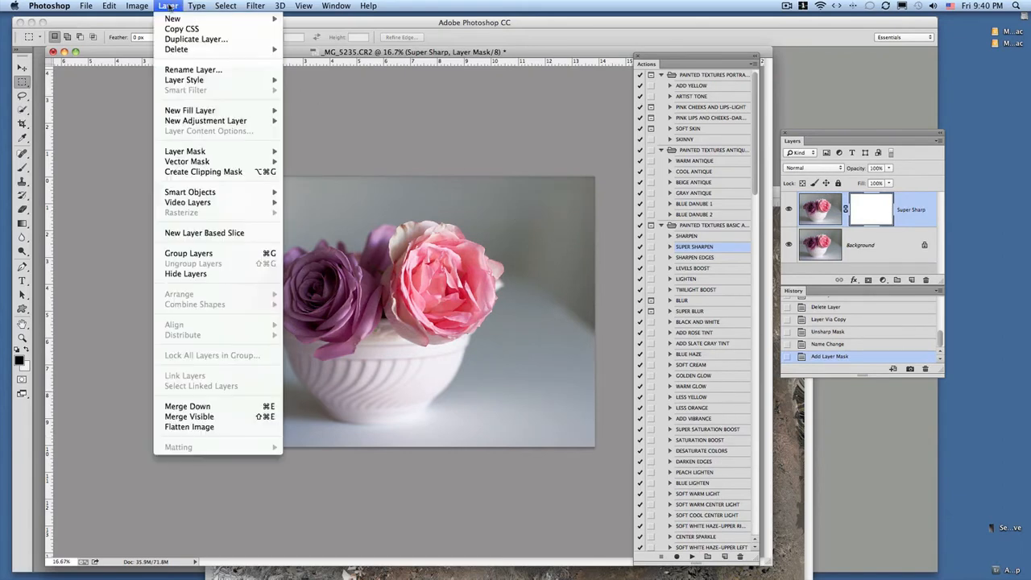
click(197, 416)
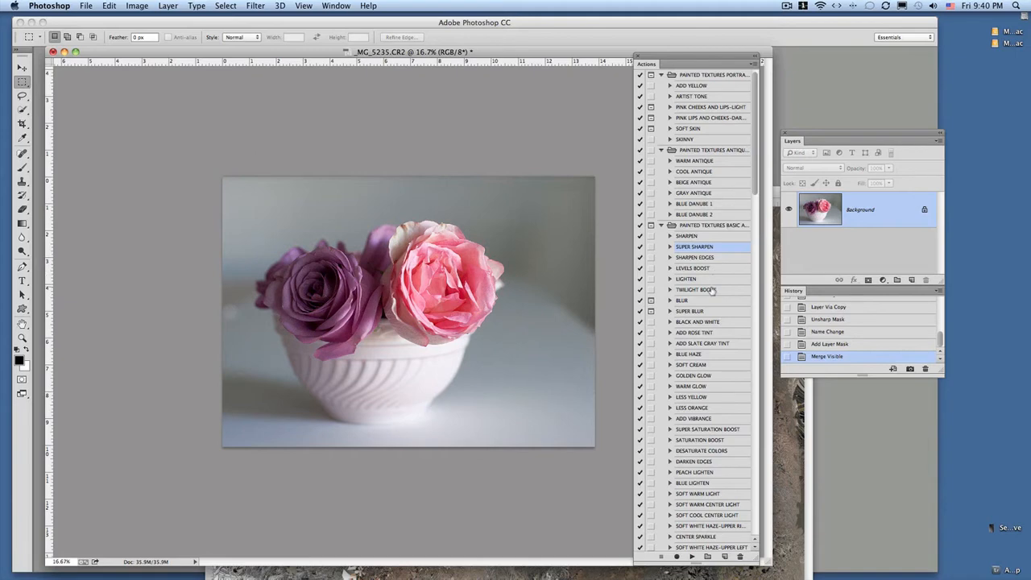
- Run the Golden Glow action with its layer at 63% opacity, and merge it into the photo
click(704, 375)
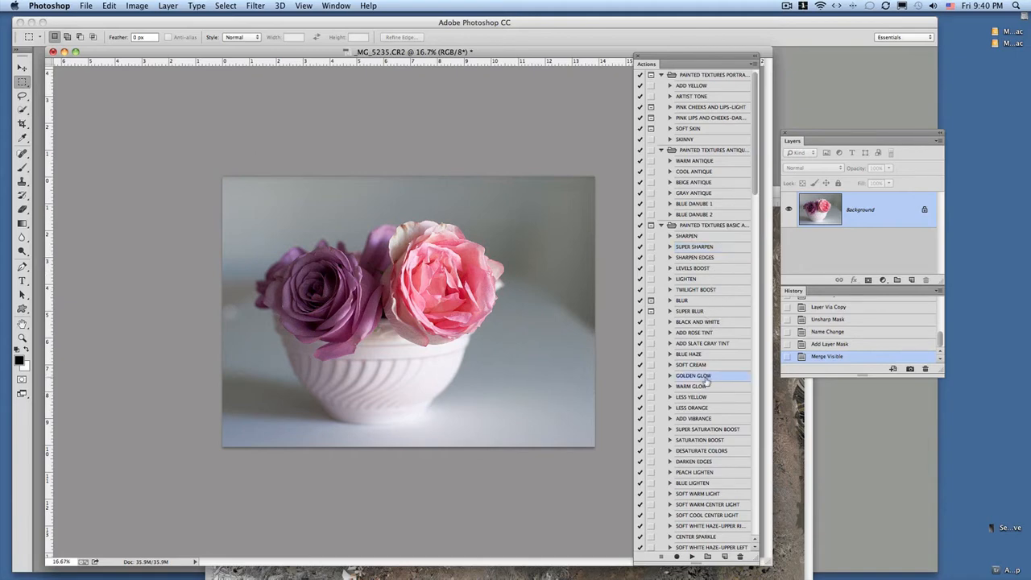
click(691, 557)
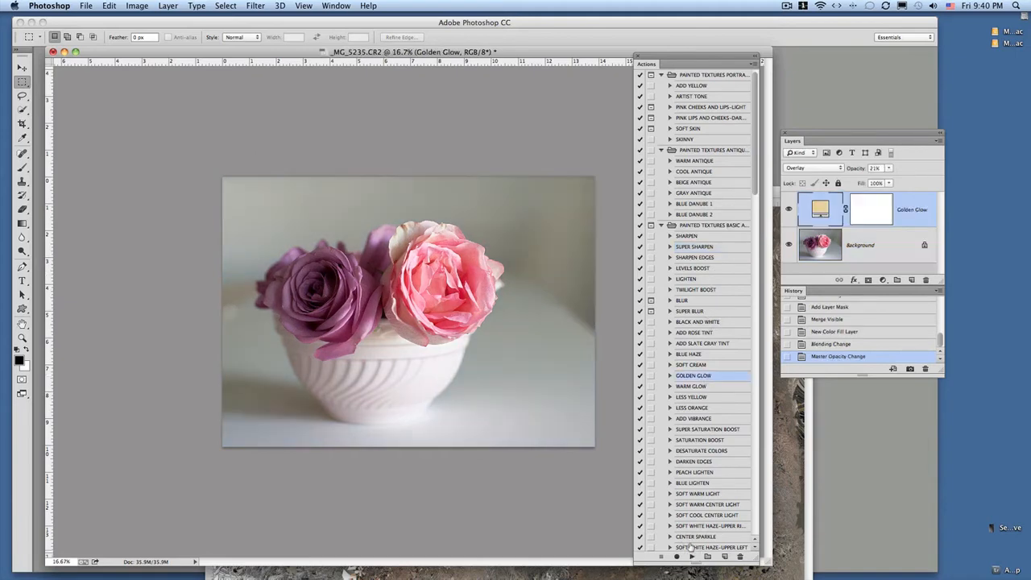
click(889, 168)
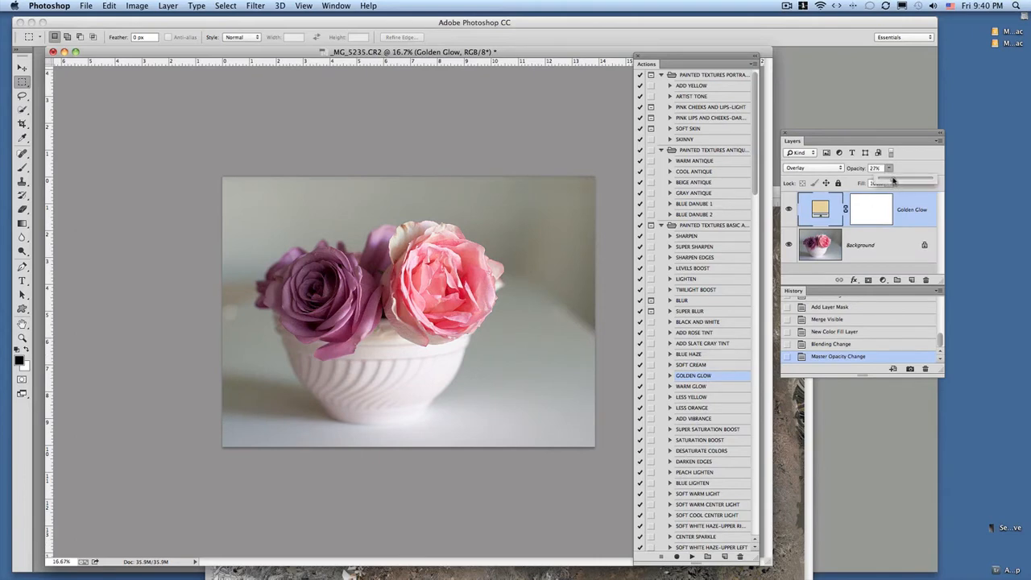
drag(893, 181, 904, 180)
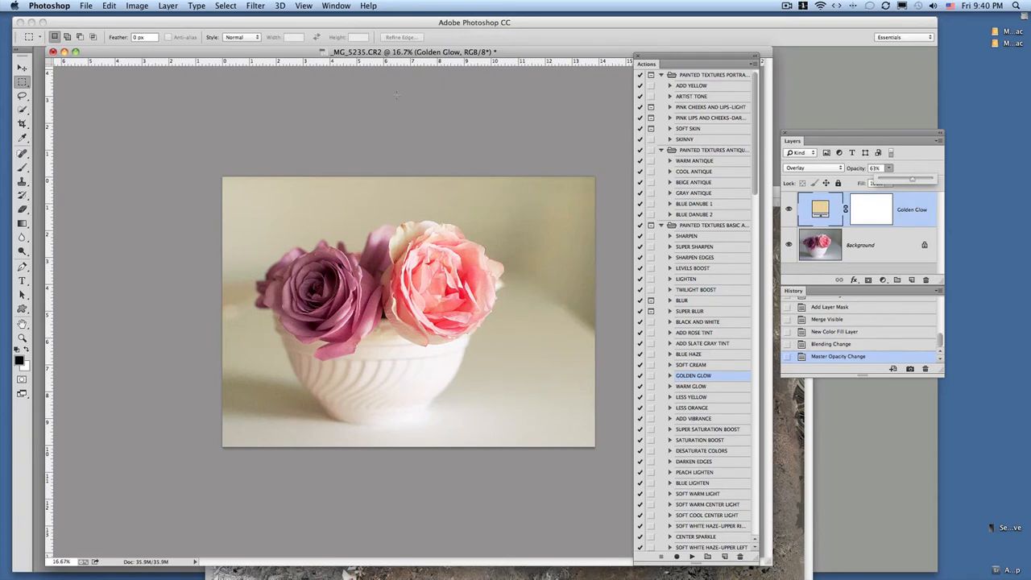
click(167, 6)
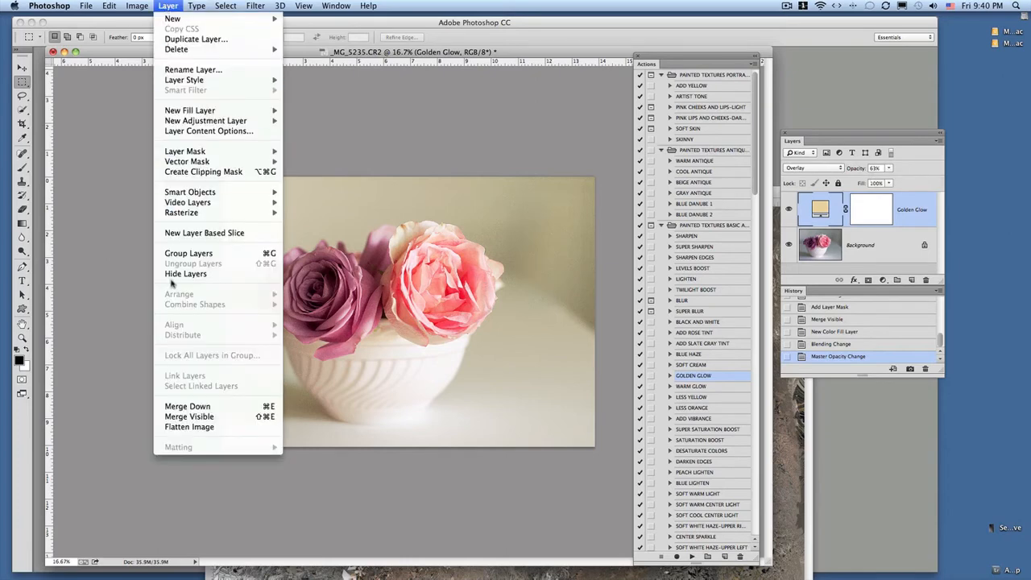
click(190, 417)
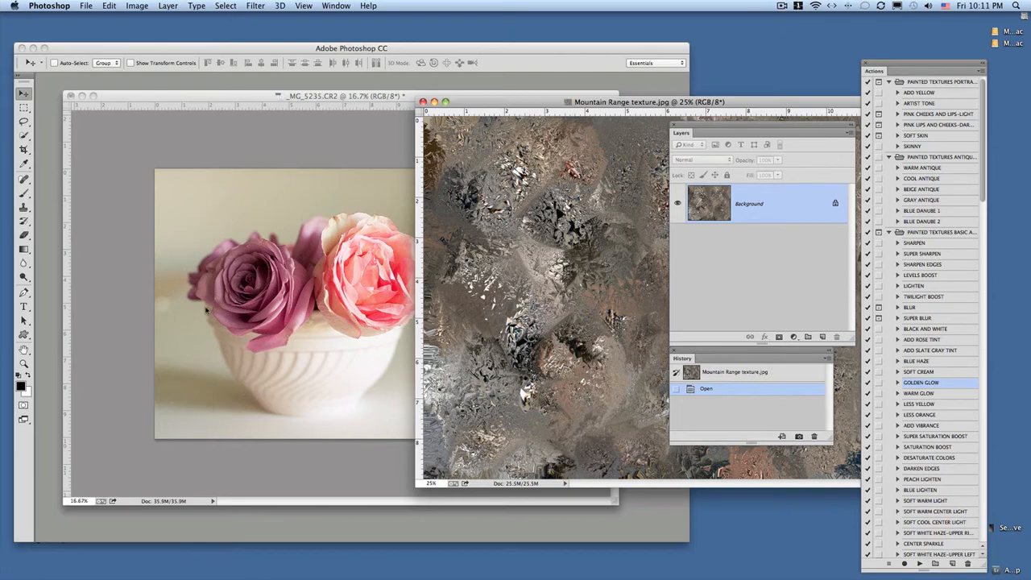
- Copy the Mountain Range texture into the rose photo as a new layer and minimize the texture document
drag(157, 309, 133, 309)
click(637, 320)
drag(295, 356, 416, 327)
drag(635, 103, 443, 105)
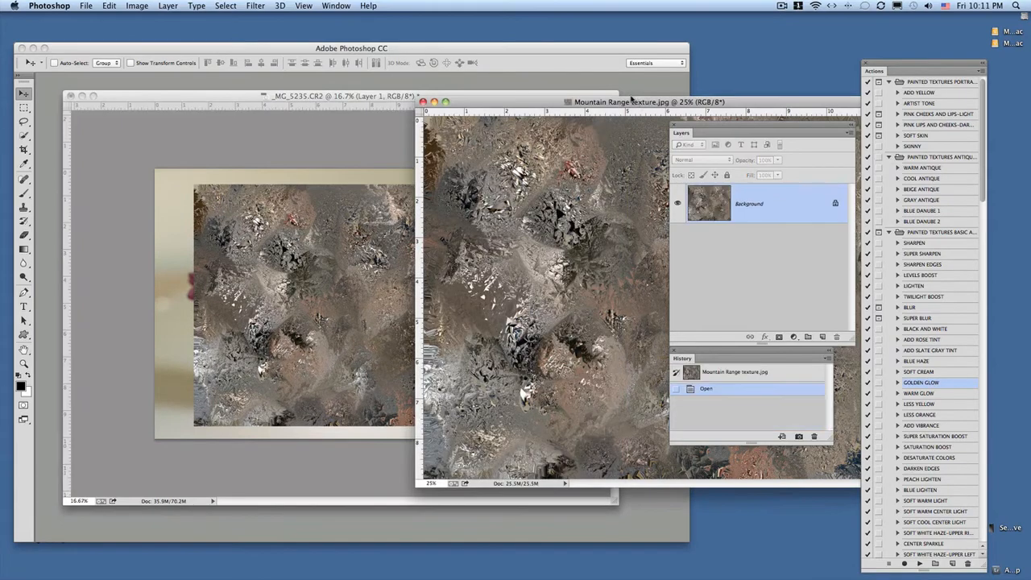
click(434, 102)
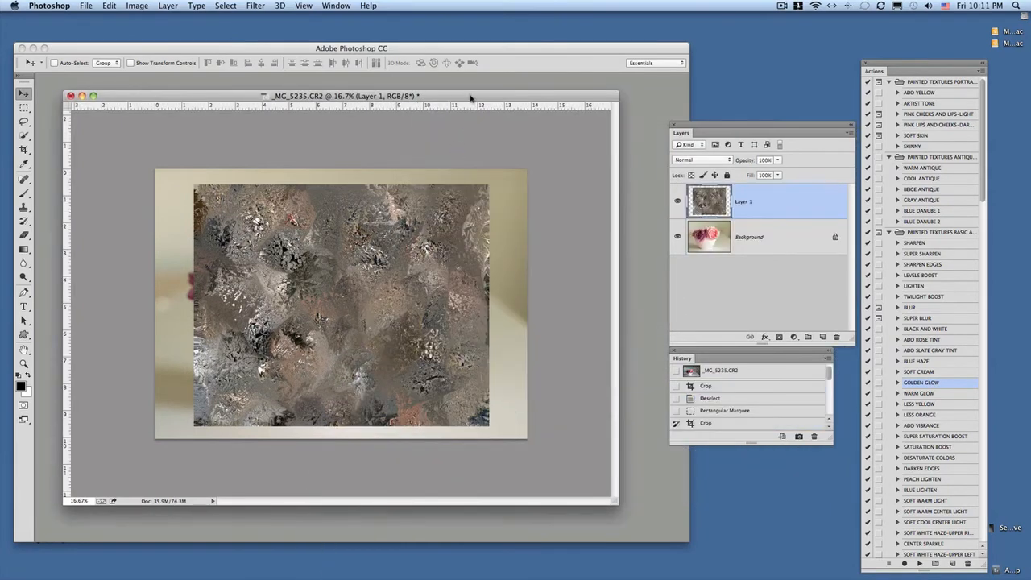
- Free-transform the texture layer over the roses, scaling it to about 107% width and 105% height
drag(471, 98, 467, 89)
drag(337, 283, 333, 282)
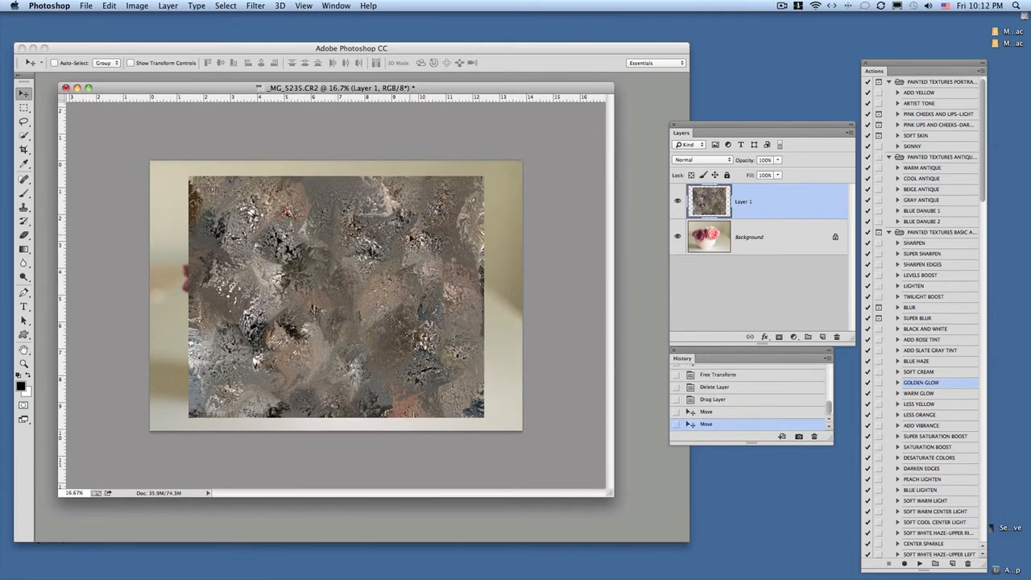
key(super+t)
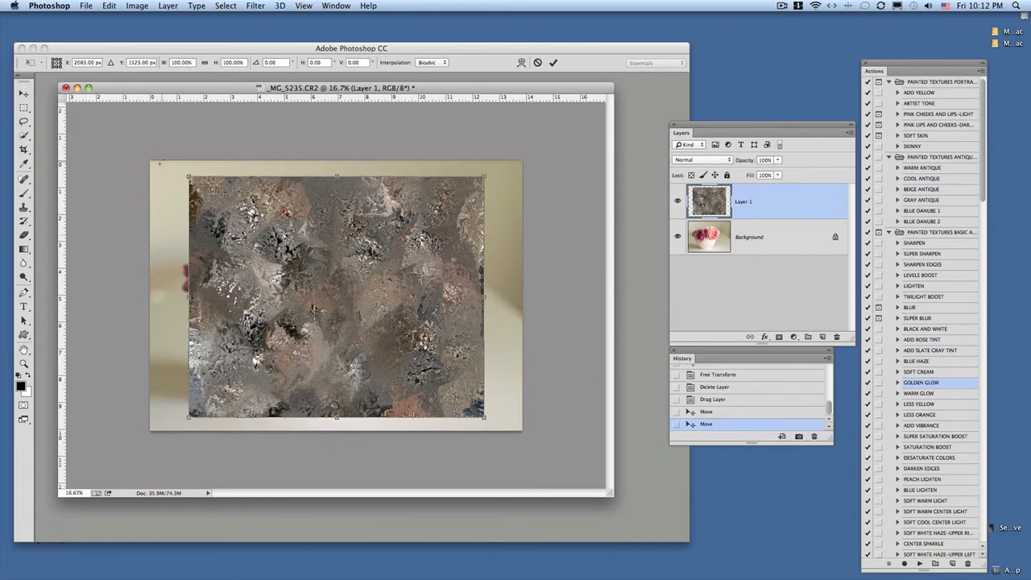
drag(189, 177, 164, 168)
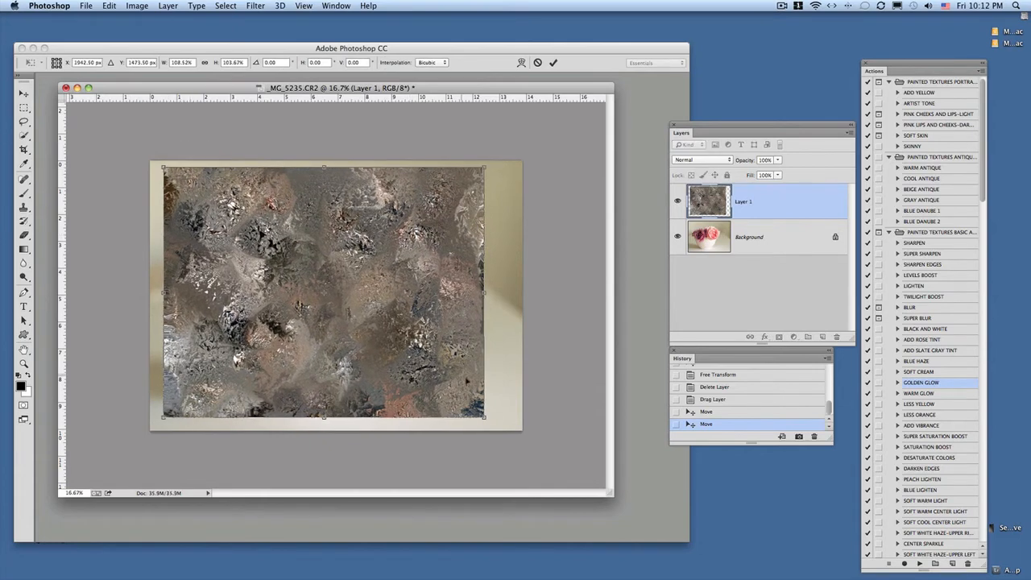
drag(484, 417, 518, 429)
mouse_move(164, 429)
mouse_down()
mouse_move(211, 384)
mouse_move(170, 420)
mouse_up()
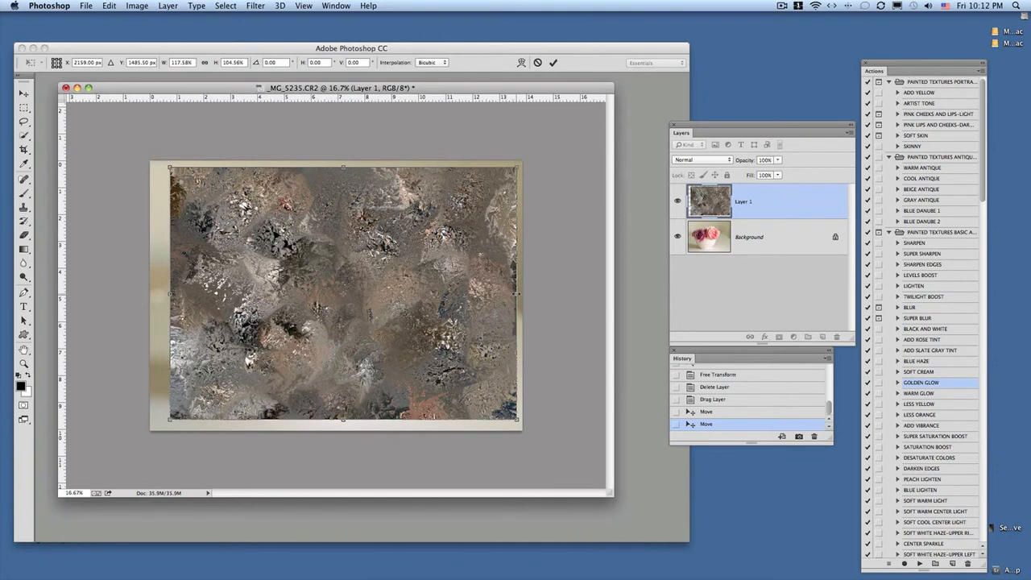
drag(517, 294, 484, 293)
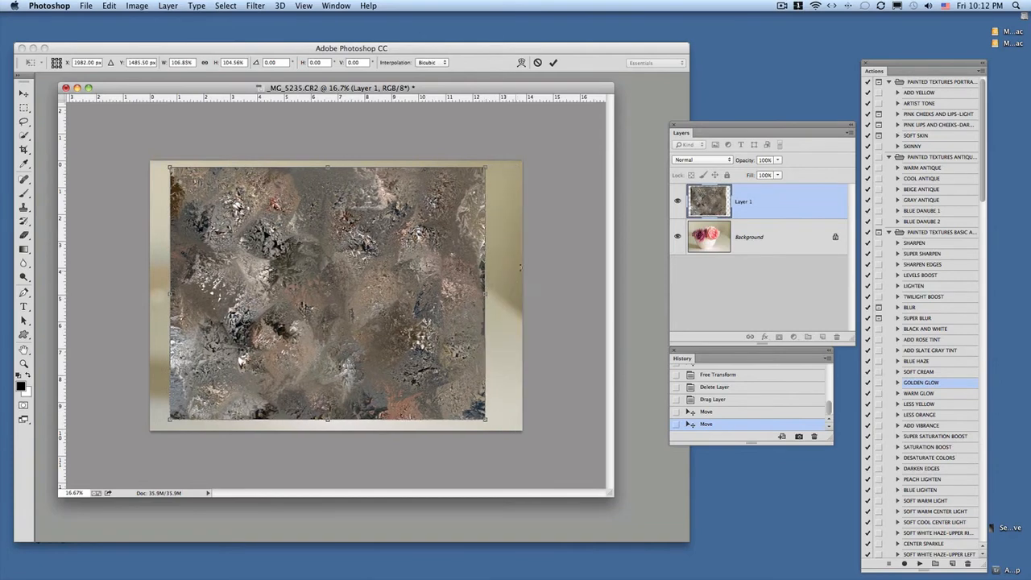
- Lower the texture layer's opacity to 56% and fit it to the photo's left and bottom edges at about 107% height
click(778, 162)
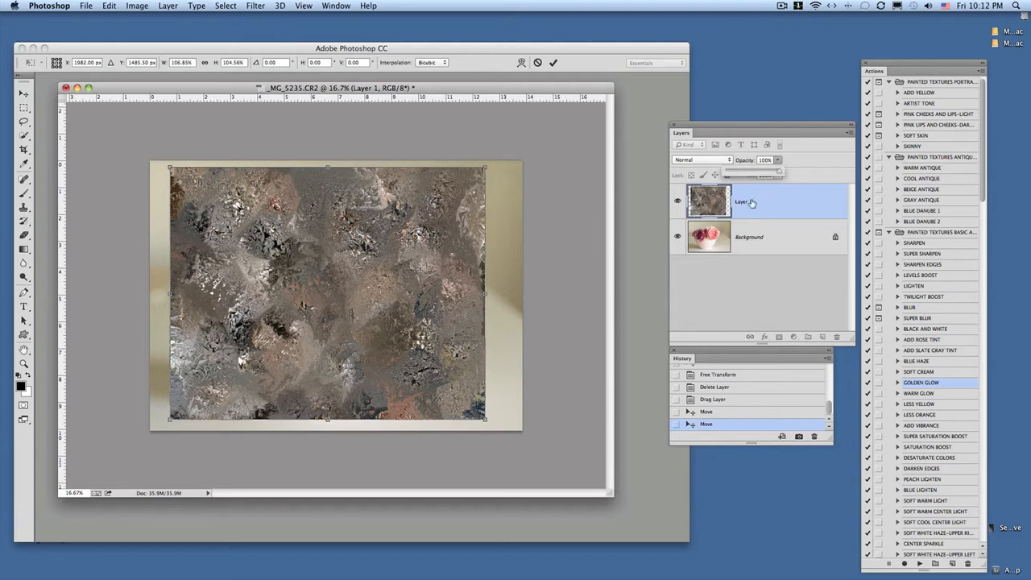
drag(780, 172, 757, 177)
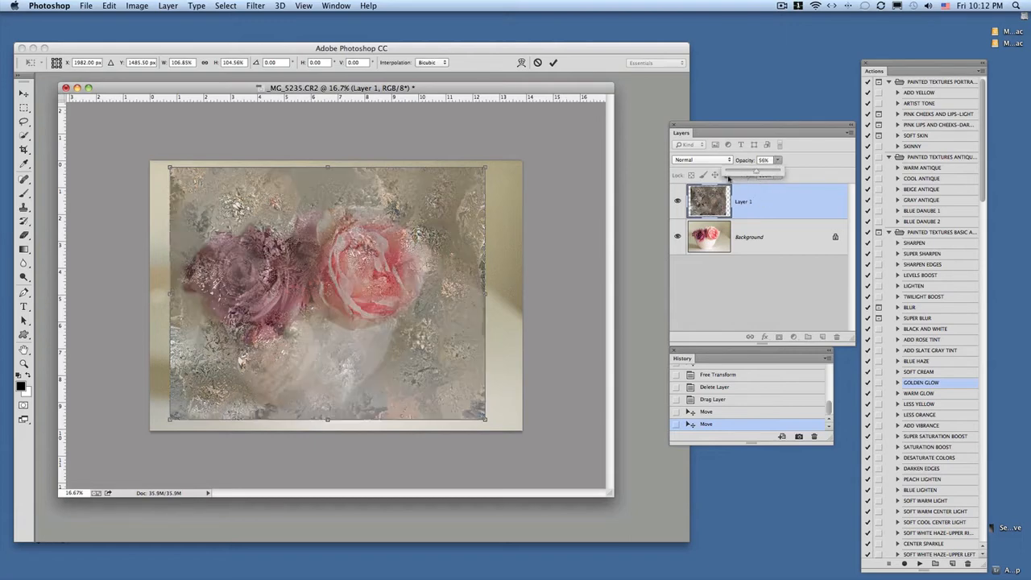
mouse_move(426, 345)
mouse_down()
mouse_move(406, 341)
mouse_move(415, 348)
mouse_up()
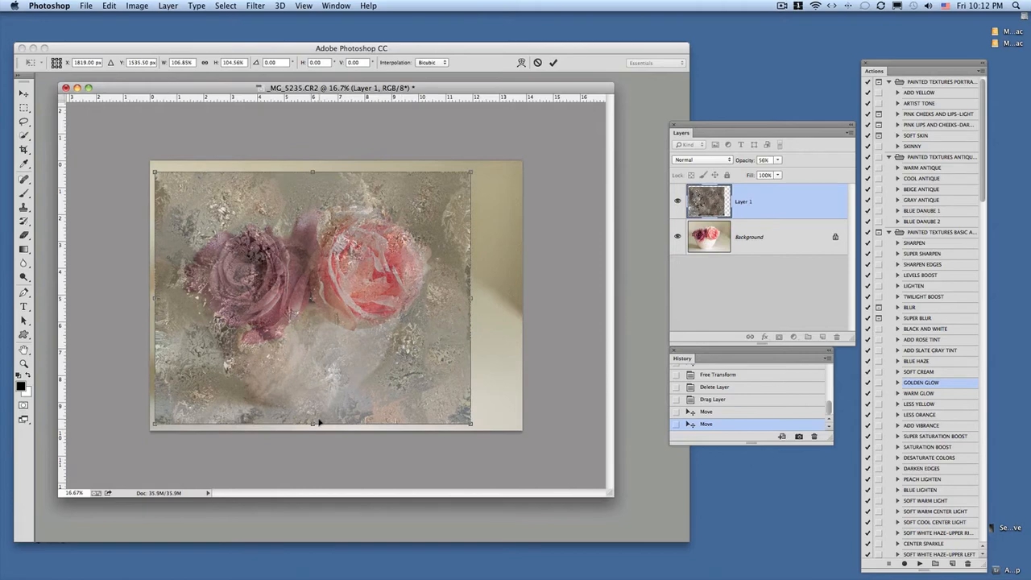
drag(312, 421, 310, 429)
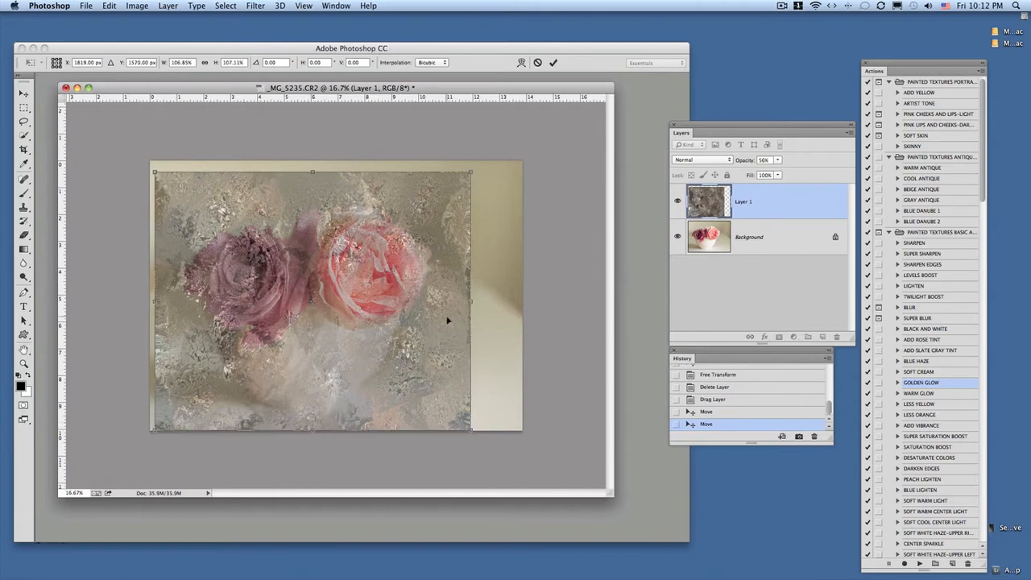
drag(447, 320, 442, 320)
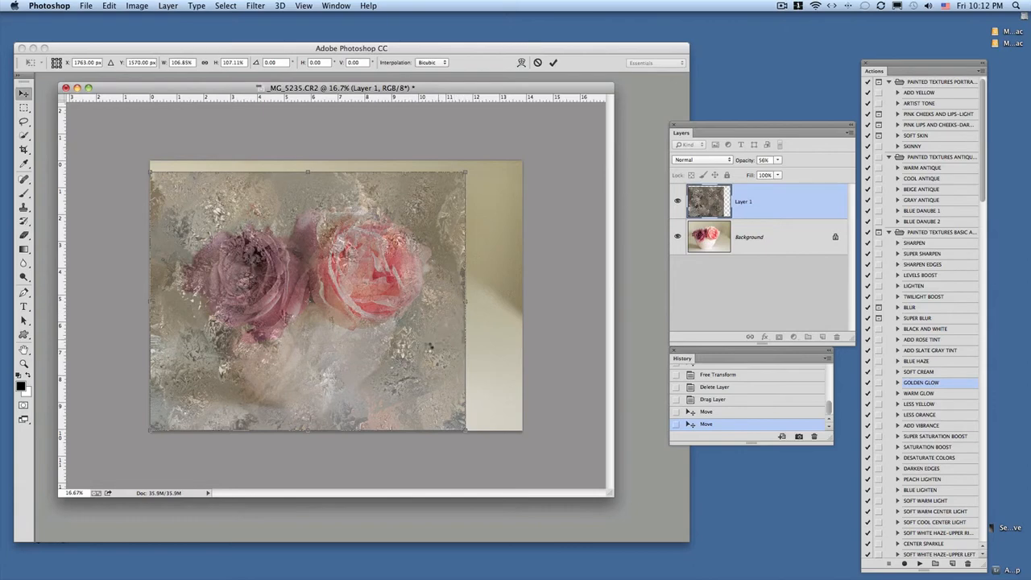
key(Return)
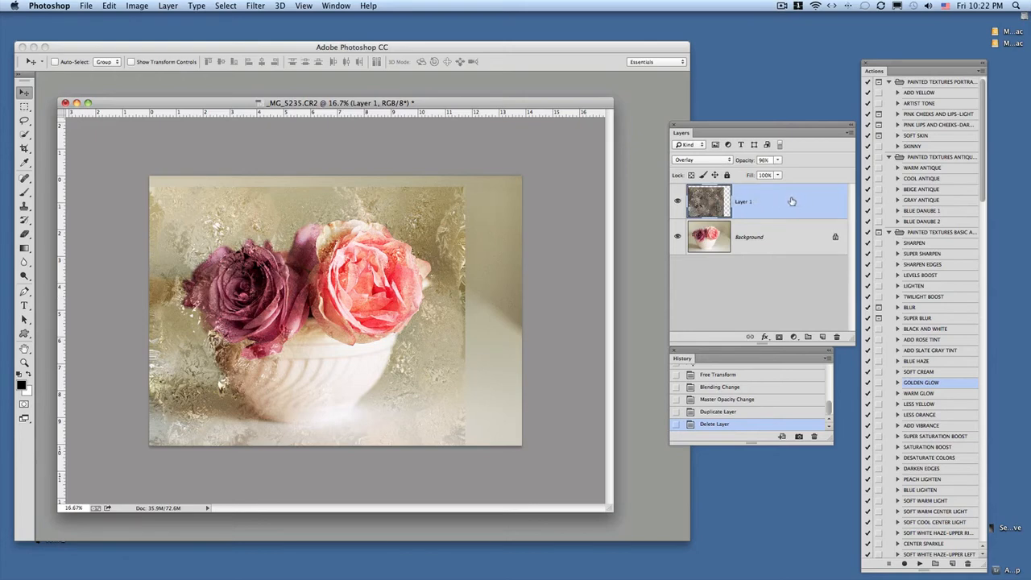
- Duplicate the texture layer and set the copy to Color Burn at 100% opacity
click(166, 6)
click(203, 36)
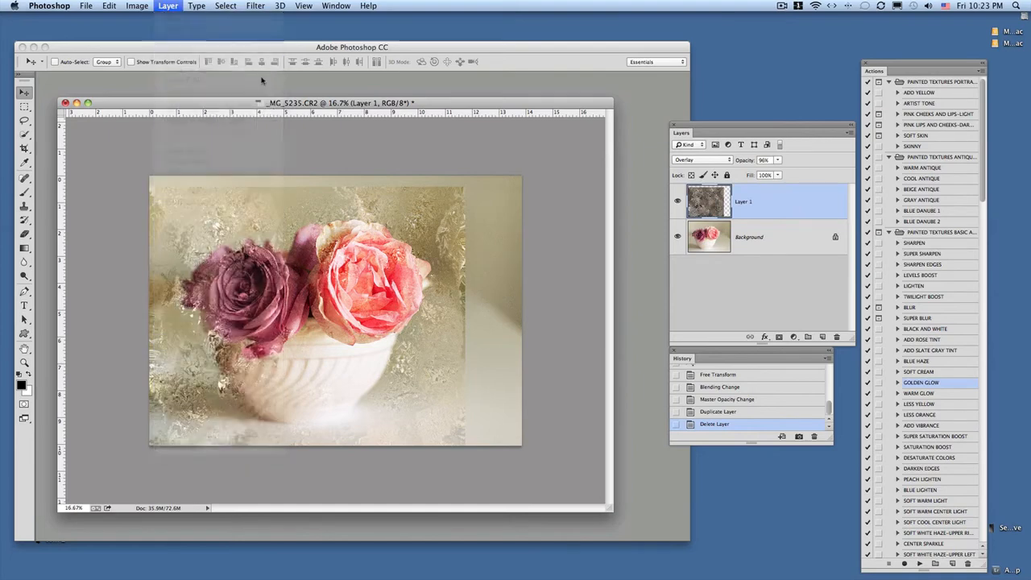
click(617, 247)
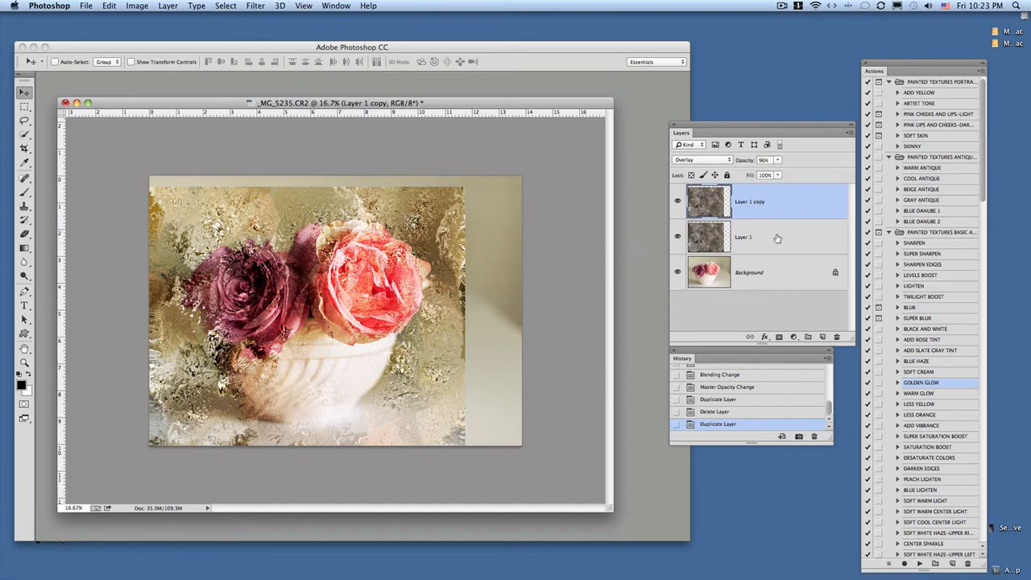
click(727, 160)
click(703, 95)
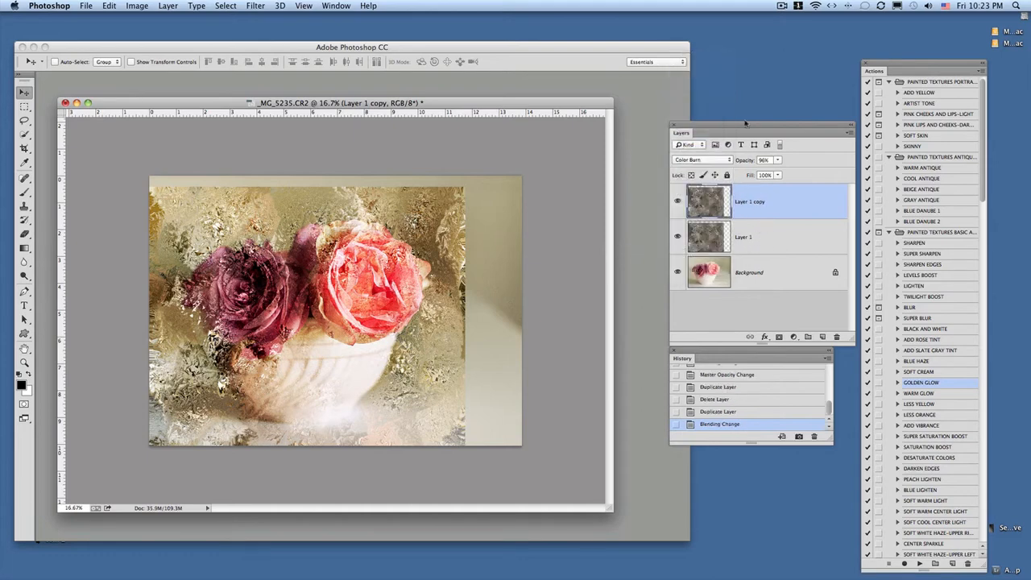
click(778, 161)
drag(779, 171, 784, 171)
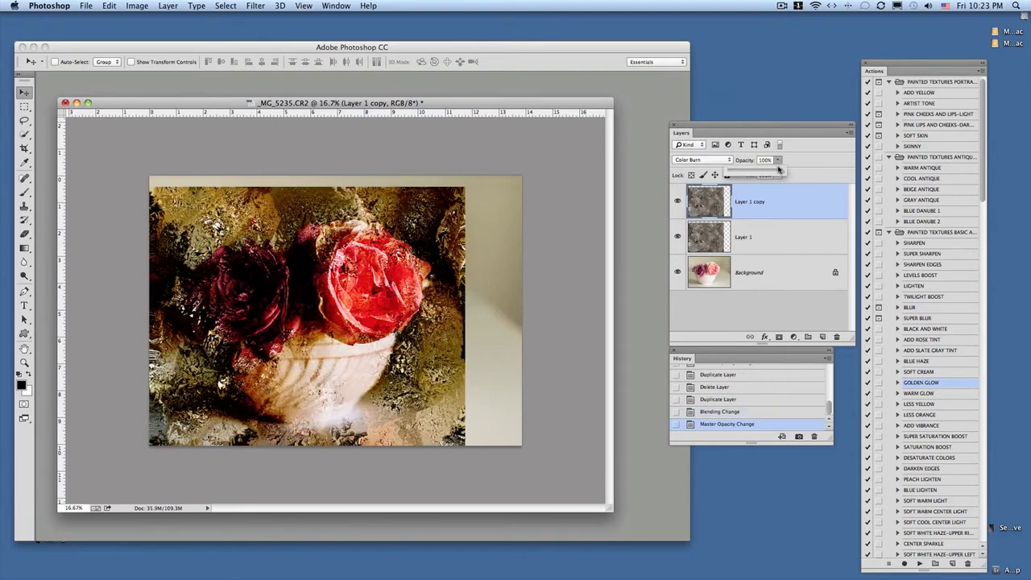
- Set the original texture layer, Layer 1, to Screen blend mode at 100% opacity
click(769, 243)
click(771, 240)
click(729, 161)
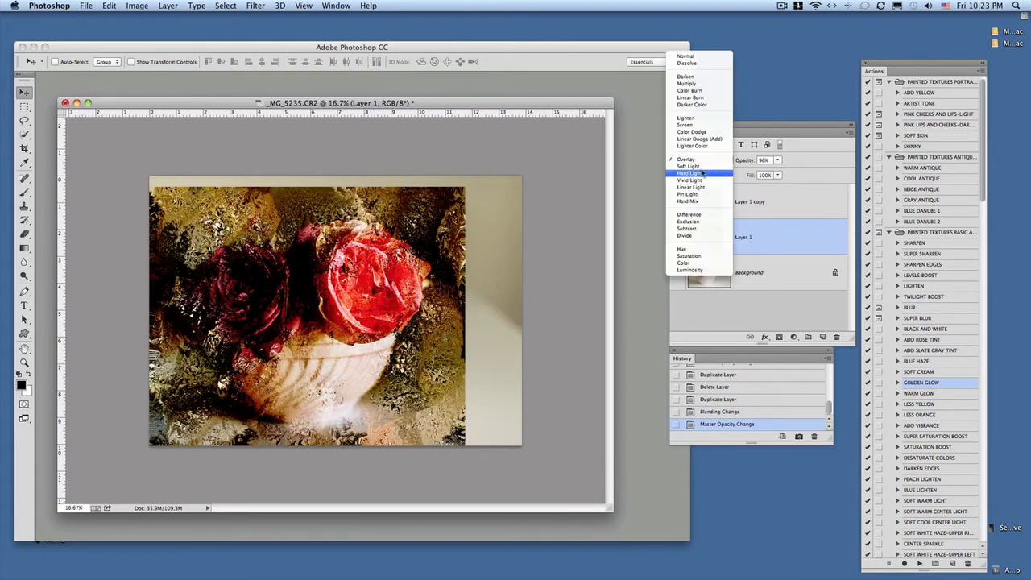
click(701, 125)
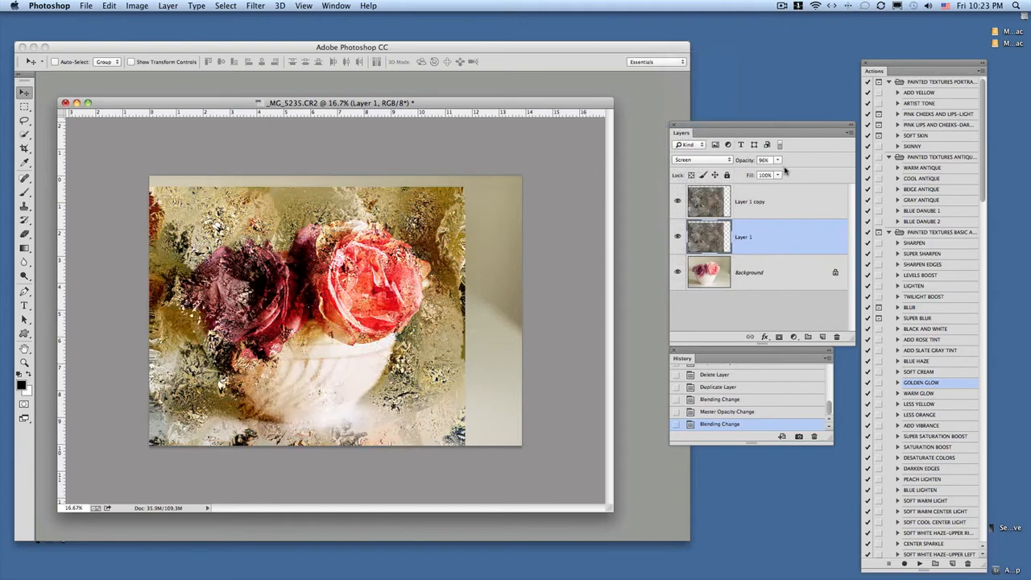
click(778, 159)
drag(780, 172, 784, 171)
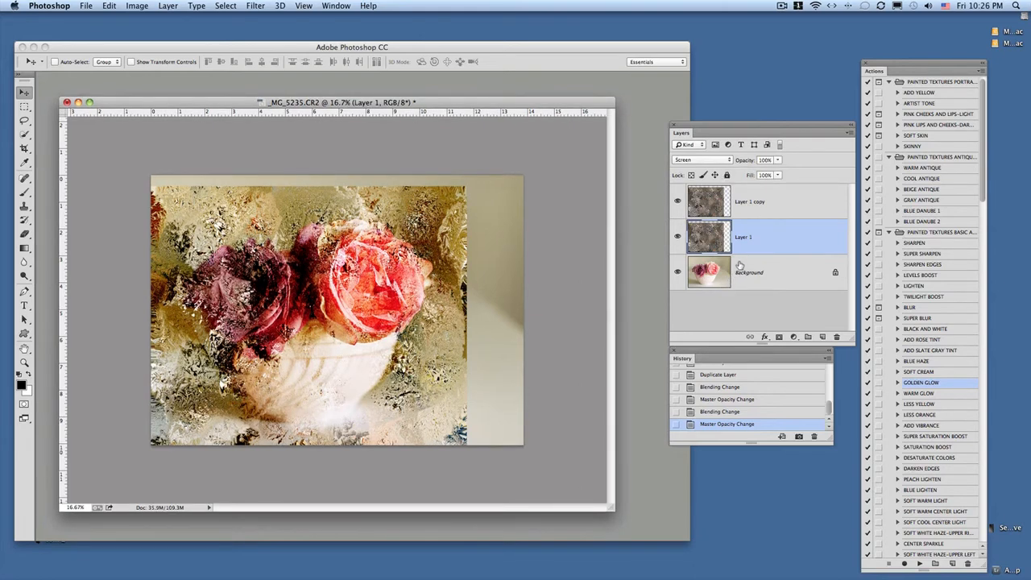
- Merge both texture layers and the background into a single layer
click(794, 202)
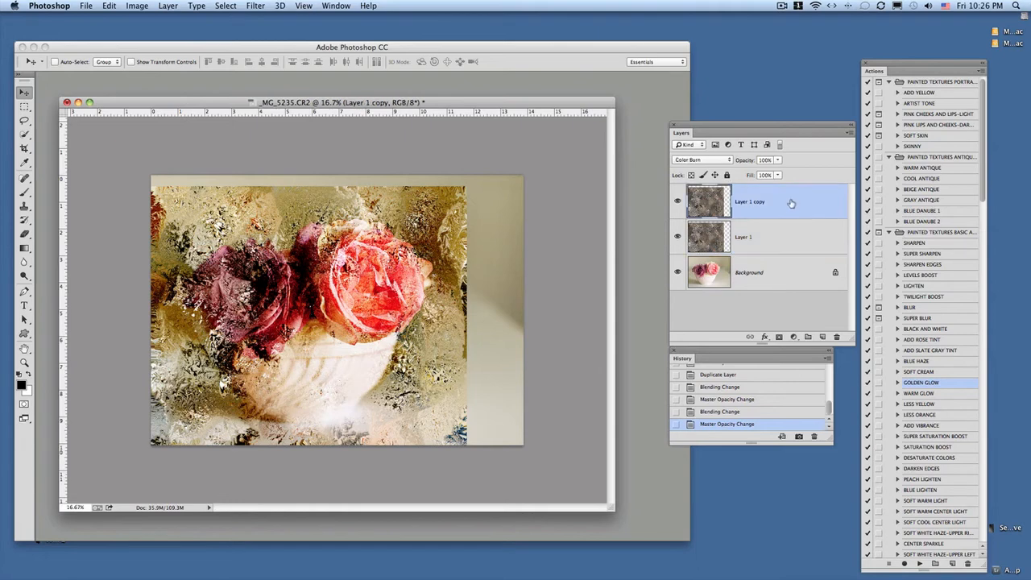
click(166, 6)
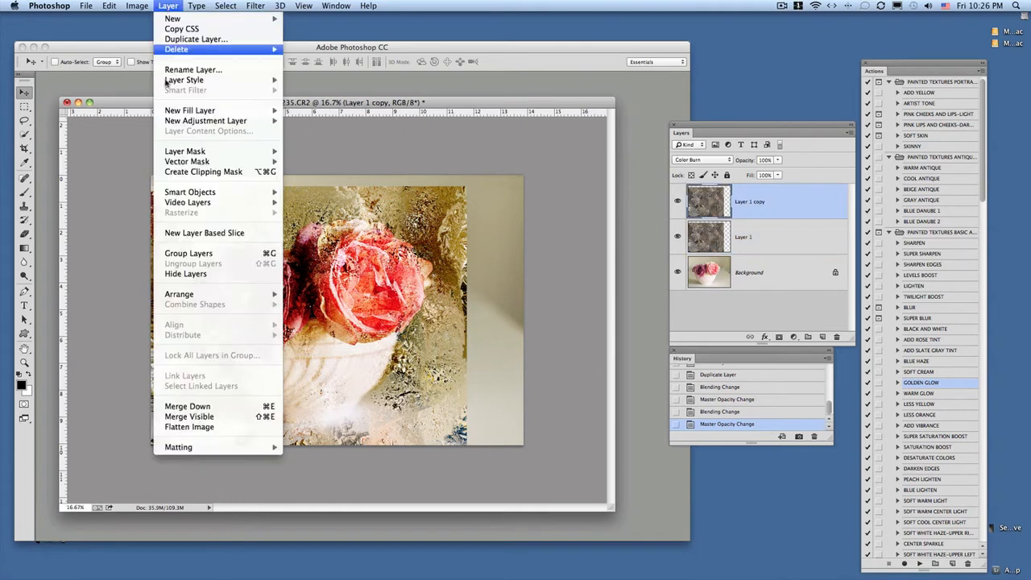
click(206, 415)
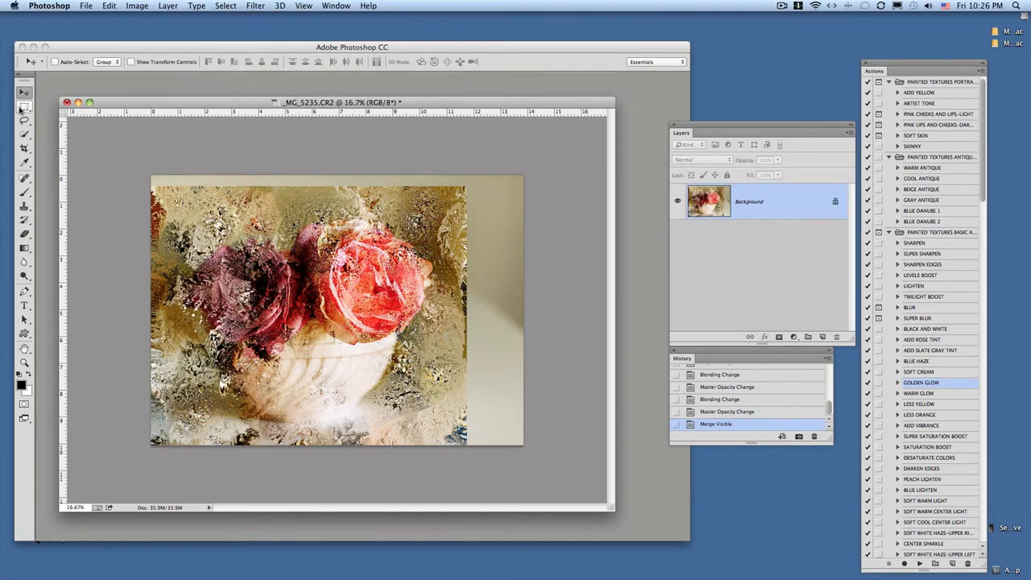
- Select the textured area of the image with a rectangular marquee, leaving out the plain upper and right strips
drag(25, 107, 49, 107)
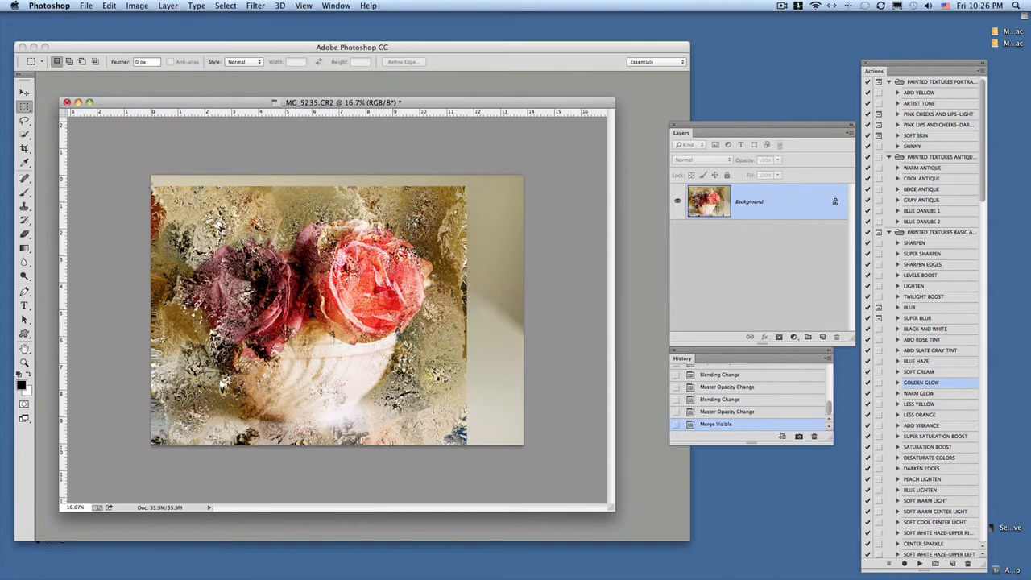
drag(152, 186, 467, 444)
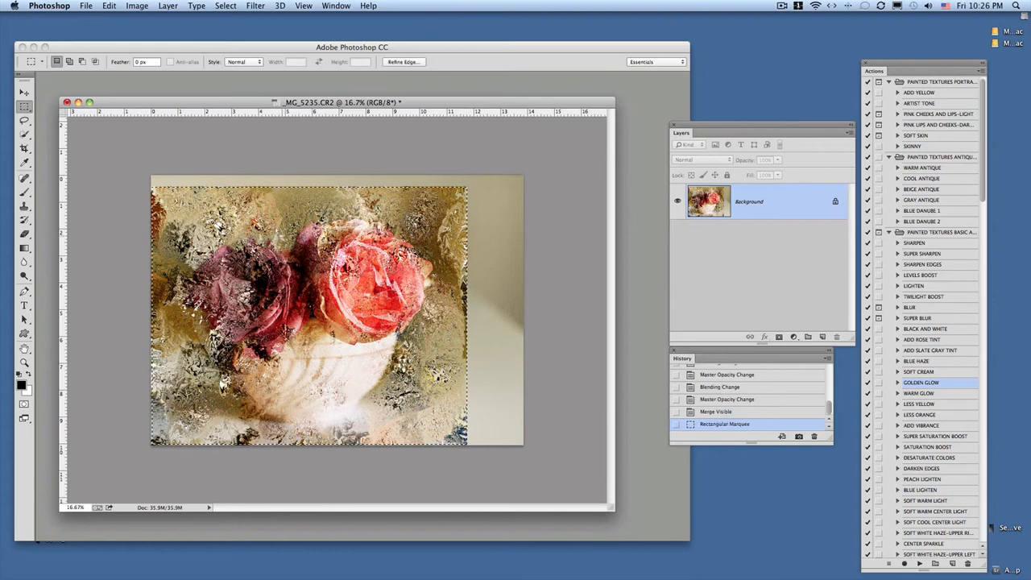
- Crop the image to the selected textured area and clear the selection
click(136, 6)
click(141, 131)
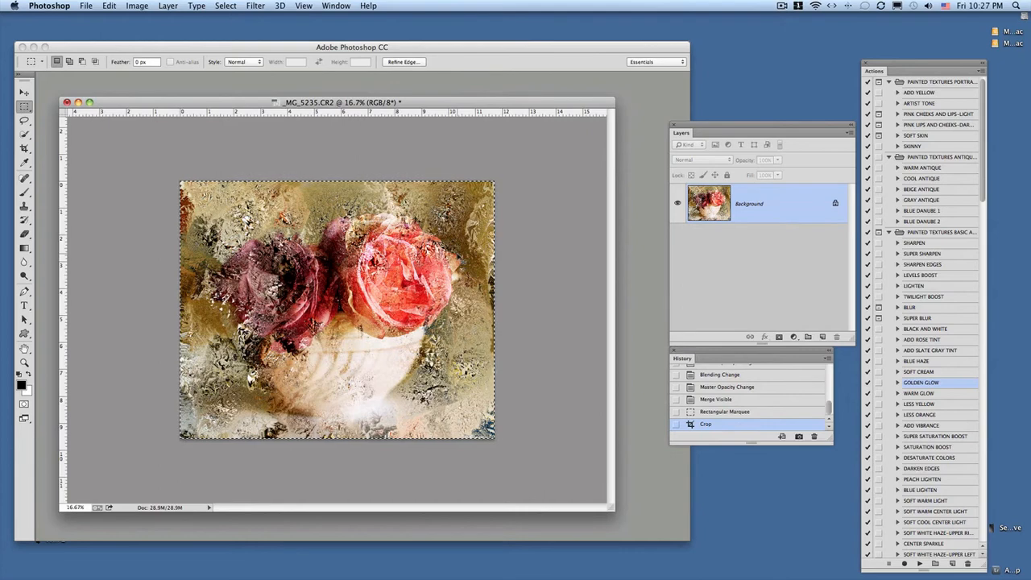
key(super+d)
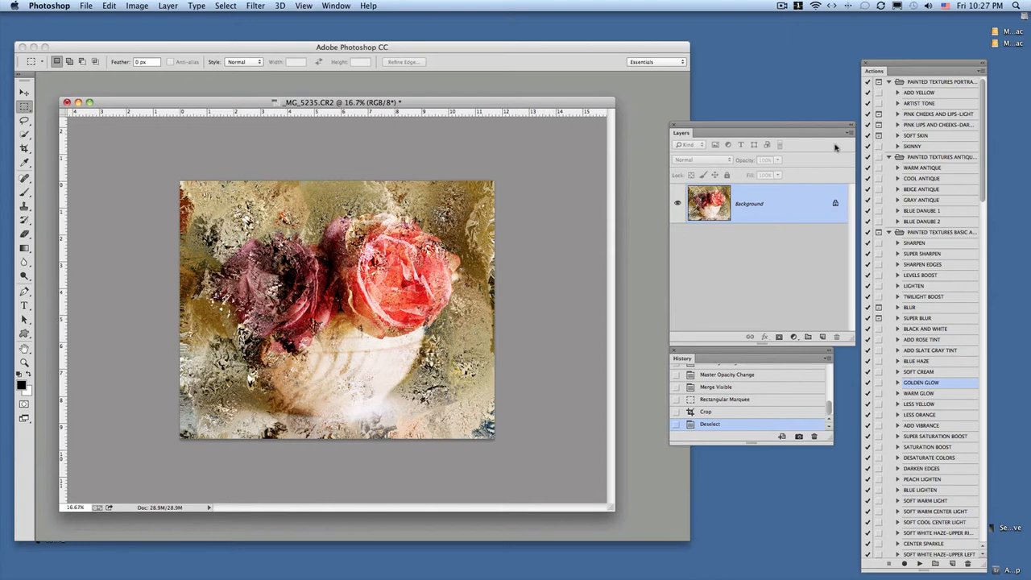
- Run the Levels Boost action from the Painted Textures Basic set on the cropped image
drag(876, 63, 745, 37)
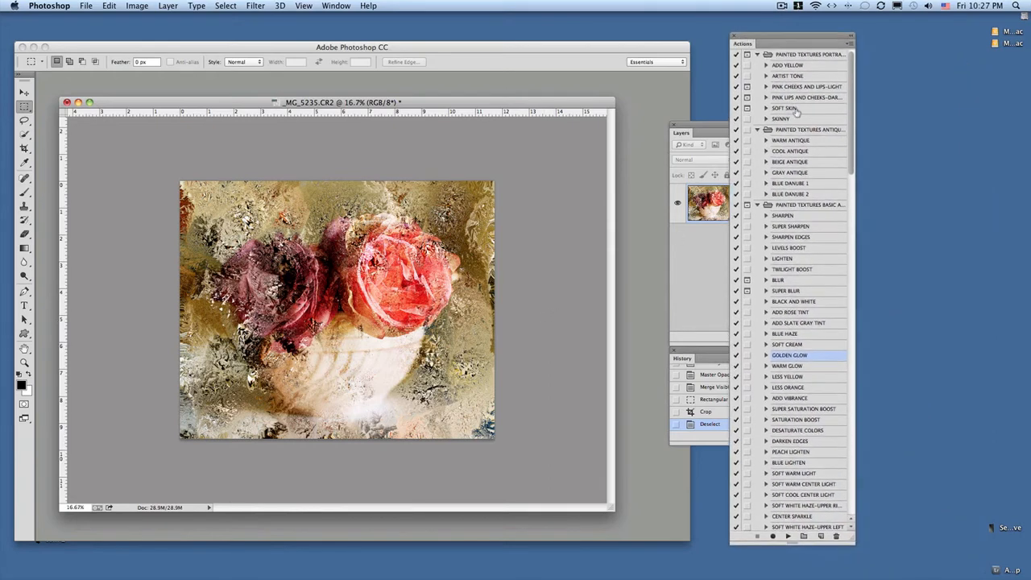
scroll(851, 169, down, 2)
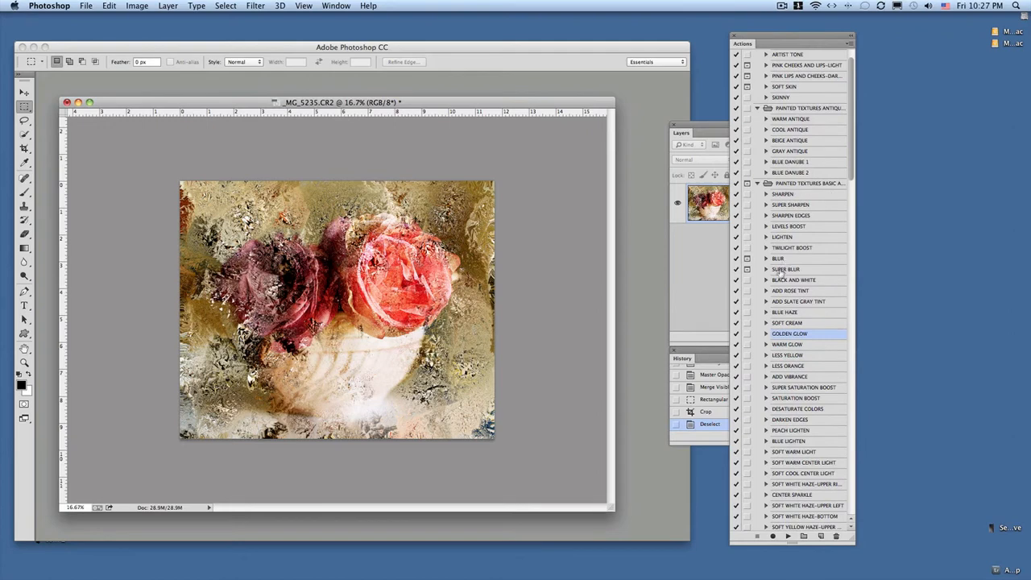
click(790, 226)
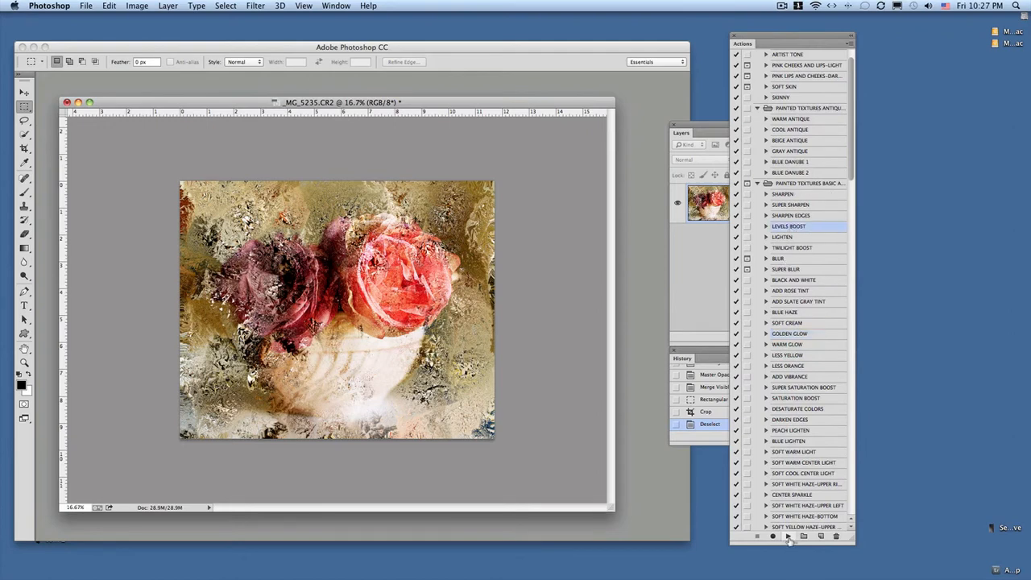
click(788, 535)
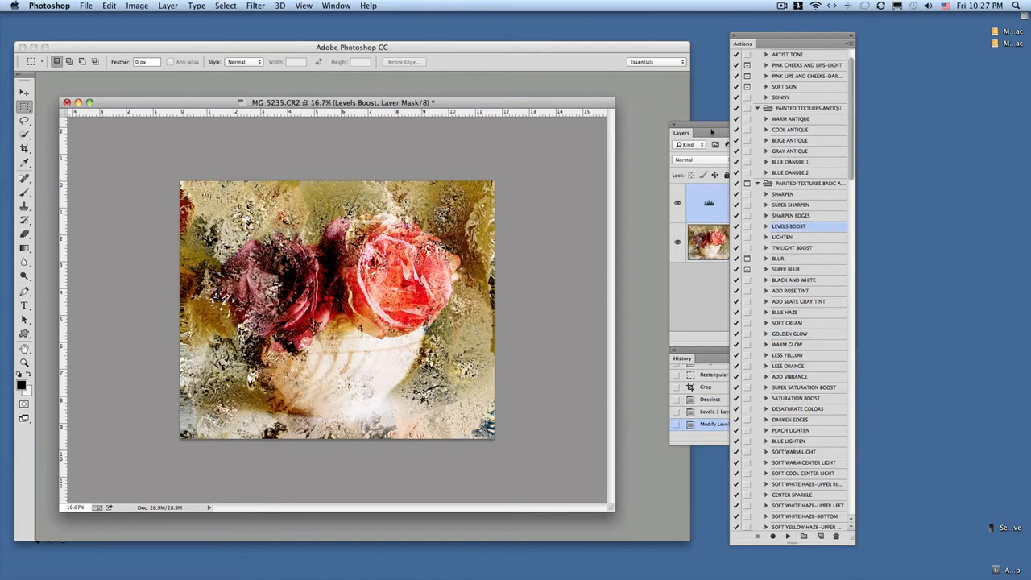
drag(750, 38, 870, 53)
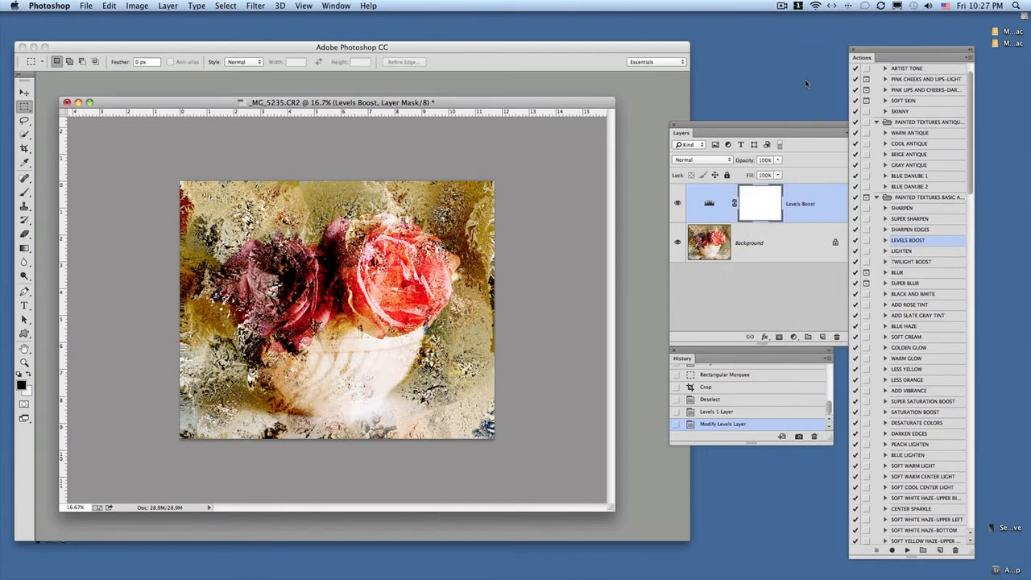
- Run the Lighten action and replace its layer's white mask with a black mask that hides the effect
click(900, 251)
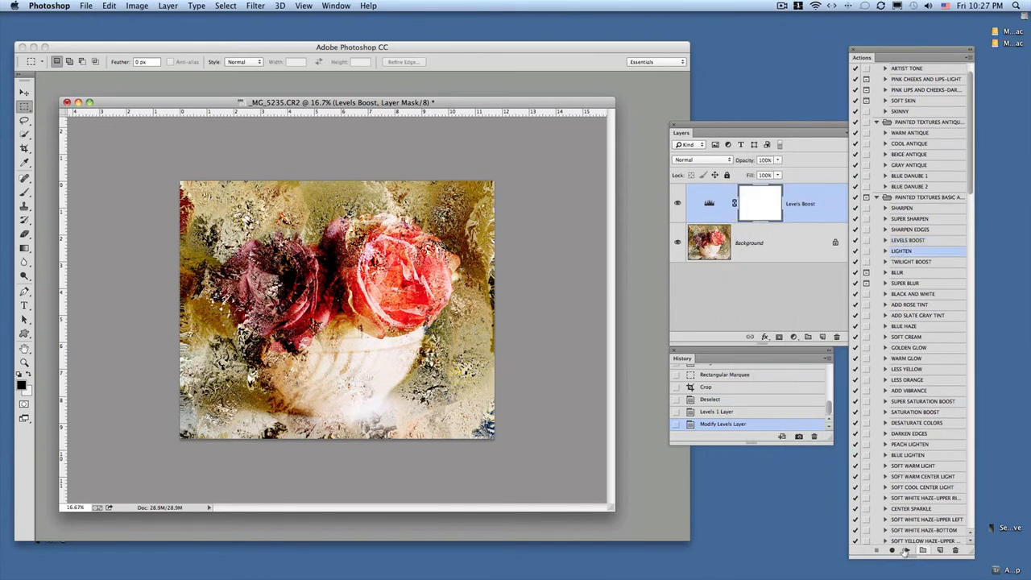
click(908, 550)
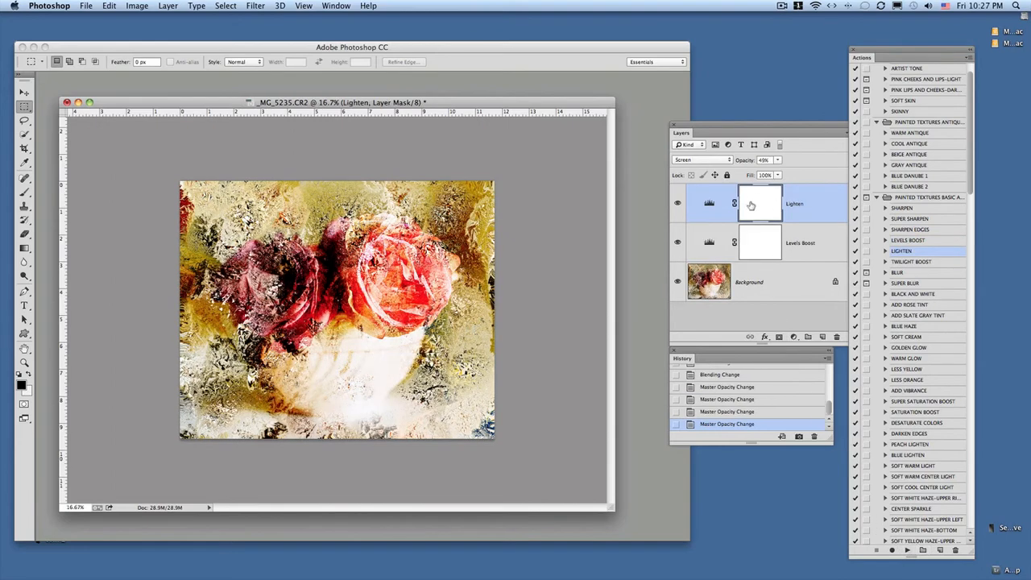
right_click(751, 208)
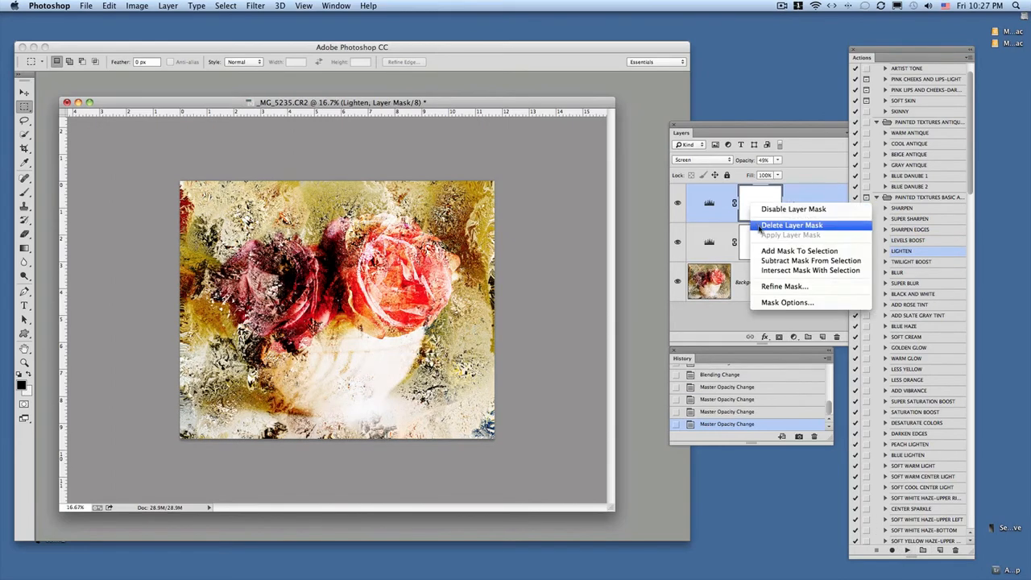
click(758, 226)
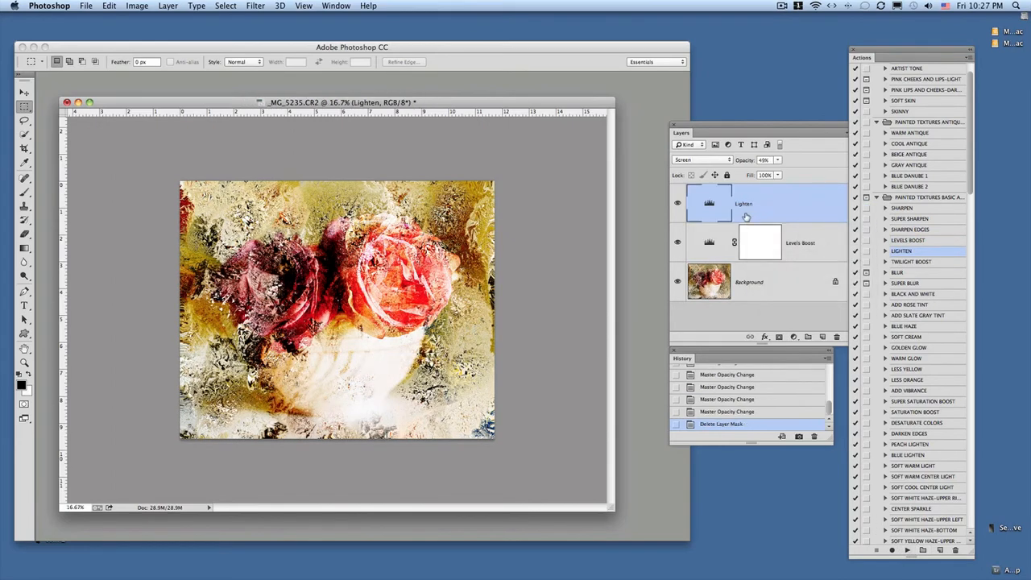
alt+click(778, 338)
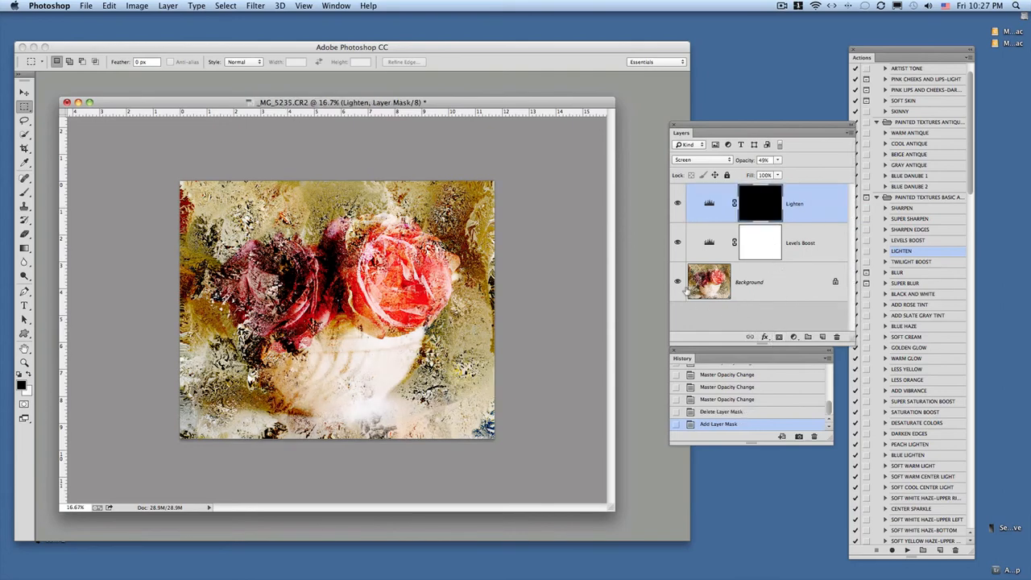
- Paint with white on the Lighten layer's mask to reveal the lightening over the dark rose's centre
click(29, 372)
key(b)
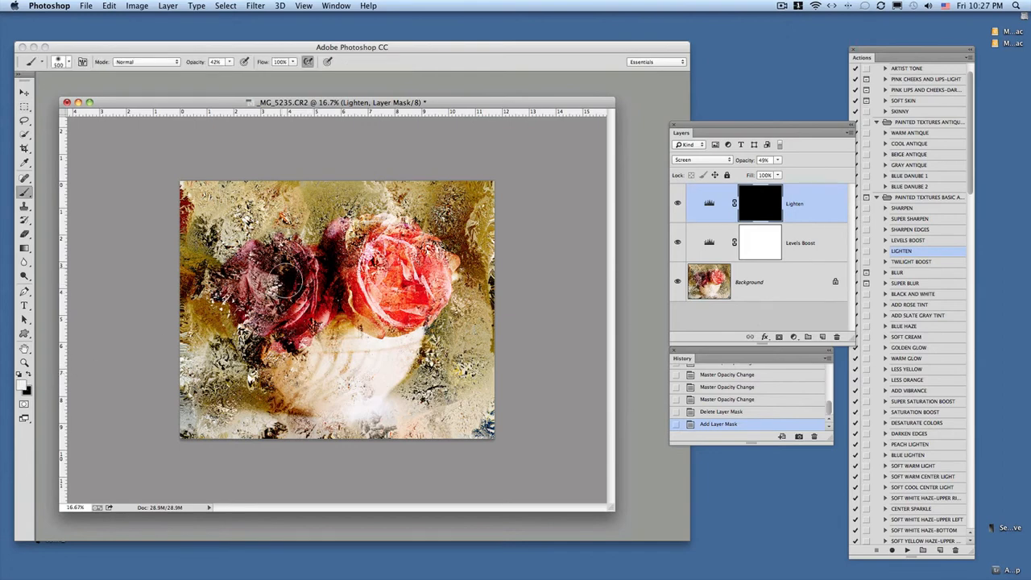
mouse_move(286, 278)
mouse_down()
mouse_move(284, 298)
mouse_move(282, 282)
mouse_move(295, 274)
mouse_move(298, 297)
mouse_move(269, 285)
mouse_move(278, 273)
mouse_up()
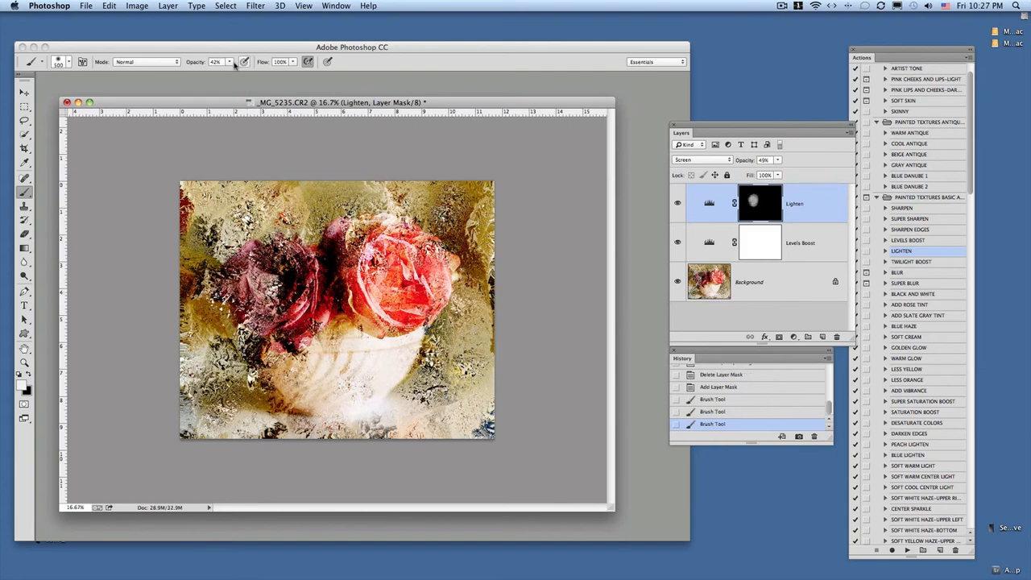
- Set the brush opacity to 100% and paint more of the Lighten mask white across the dark rose and its edges
click(230, 62)
drag(234, 75, 263, 75)
click(289, 282)
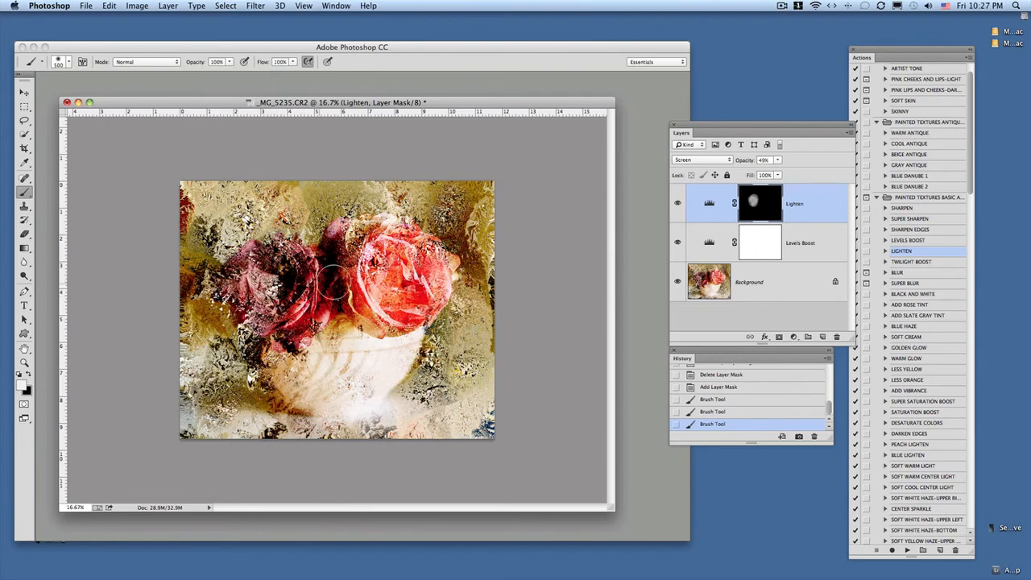
mouse_move(333, 282)
mouse_down()
mouse_move(265, 307)
mouse_move(325, 282)
mouse_move(316, 325)
mouse_move(274, 321)
mouse_up()
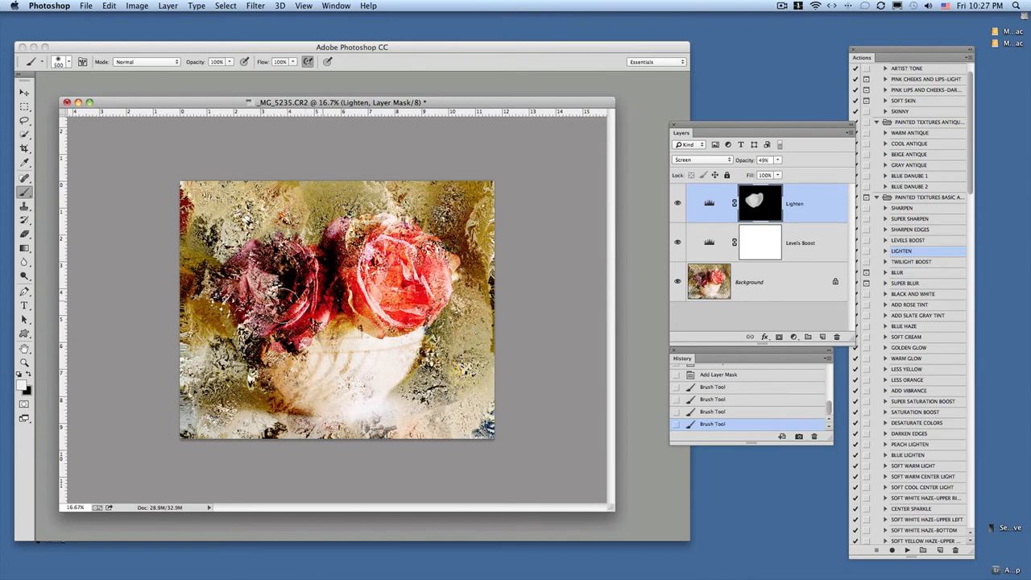
- Reduce the Levels Boost layer's opacity to 10%
click(818, 256)
click(777, 160)
drag(778, 174, 724, 209)
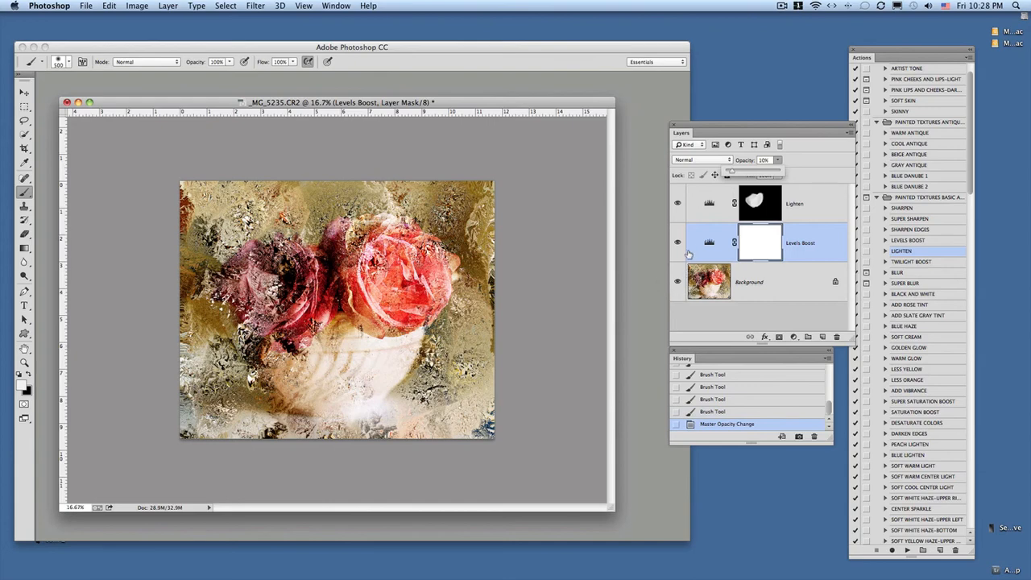
- Merge the Lighten, Levels Boost and Background layers into one using Merge Visible
click(707, 217)
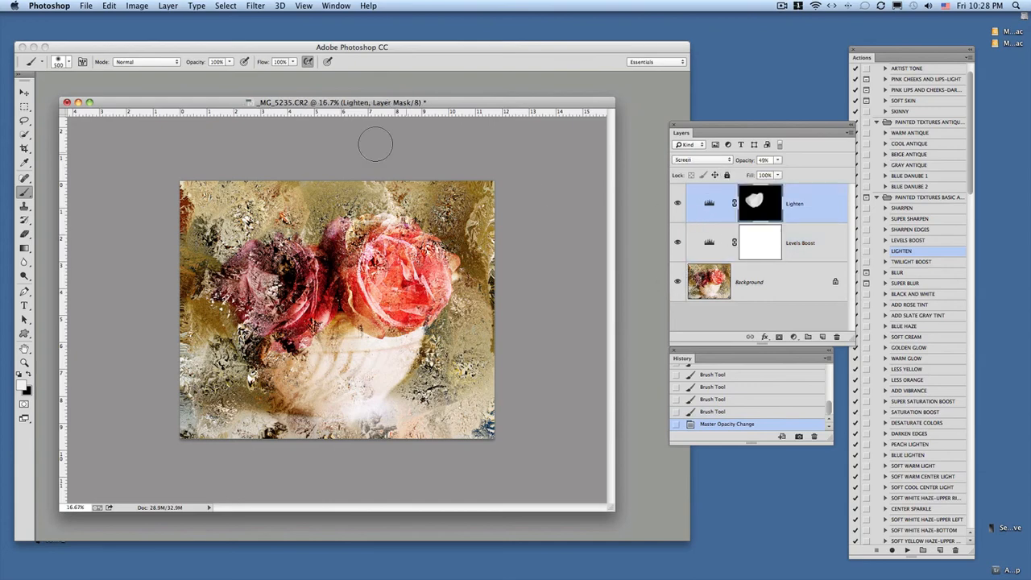
click(160, 6)
click(182, 417)
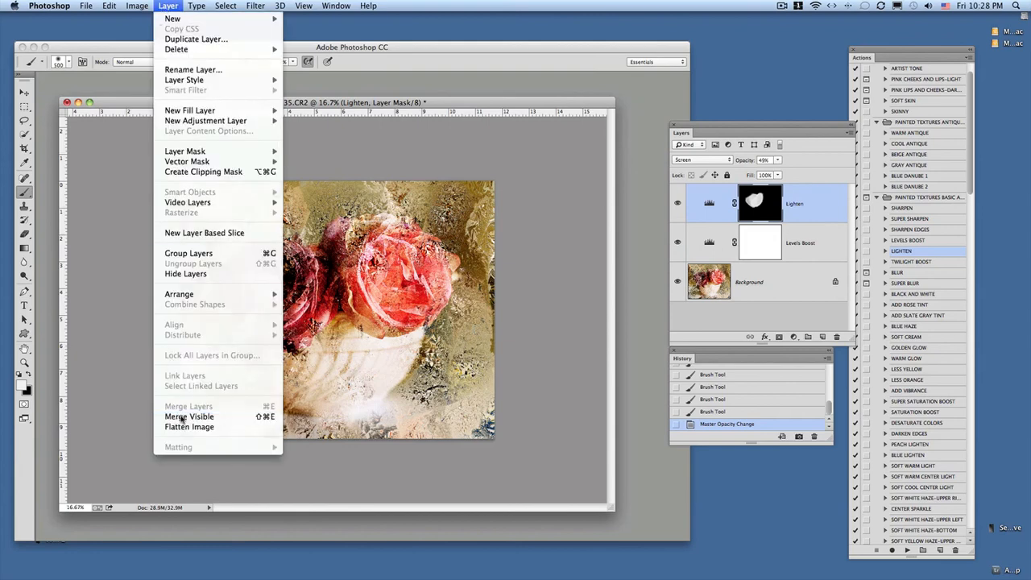